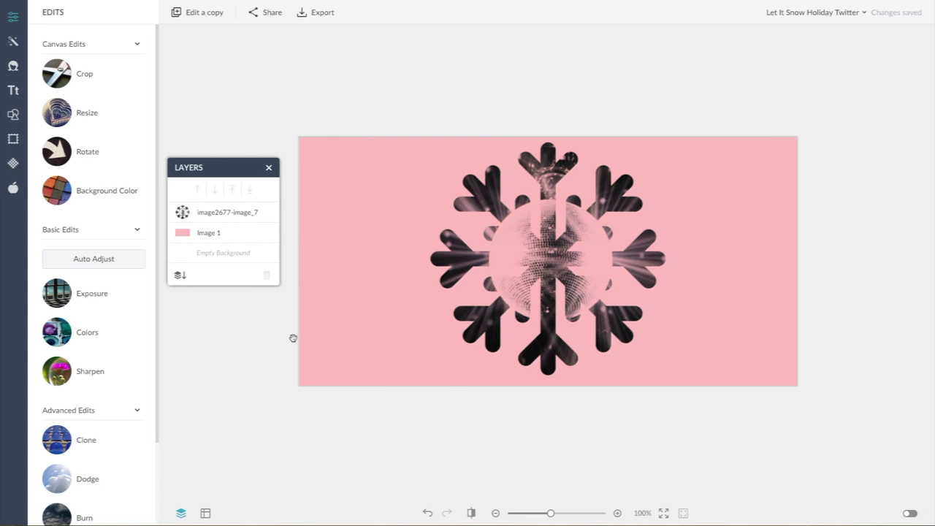
# Step: Open the Text panel to show the available font lists
pyautogui.click(14, 91)
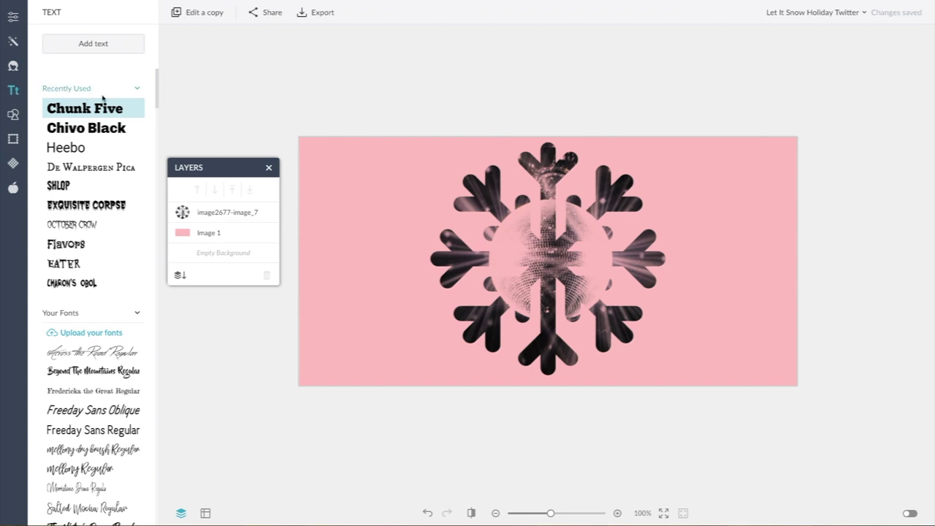
pyautogui.scroll(-1, 104, 99)
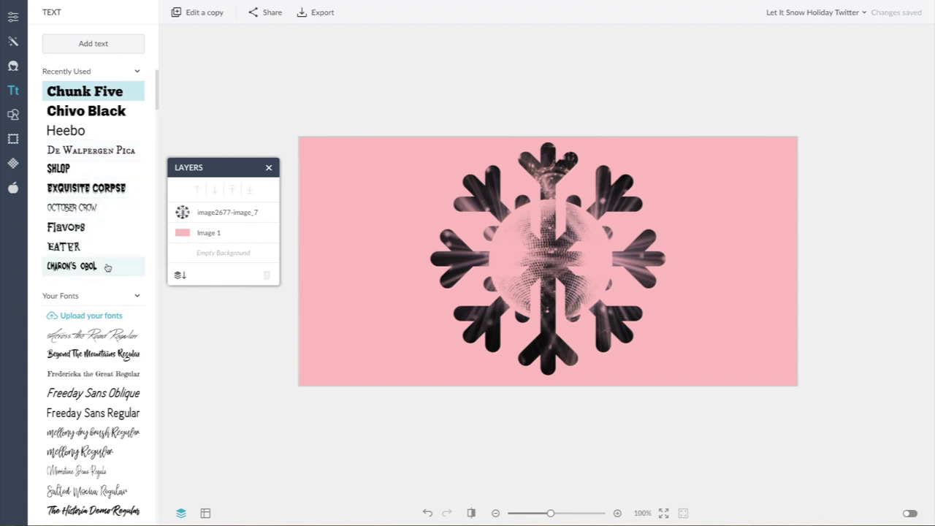
pyautogui.scroll(-6, 108, 267)
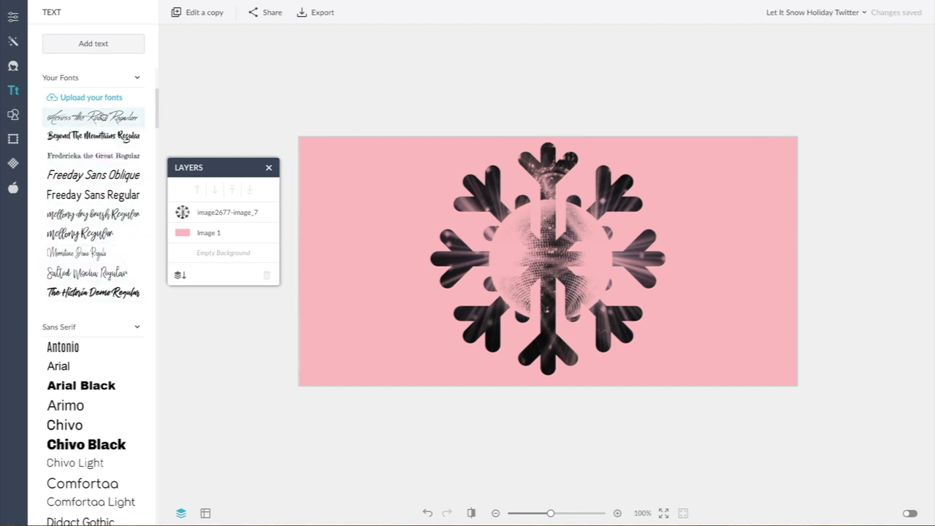
# Step: Upload the five Karla and OhWonder .ttf font files to Your Fonts
pyautogui.click(103, 103)
pyautogui.click(334, 127)
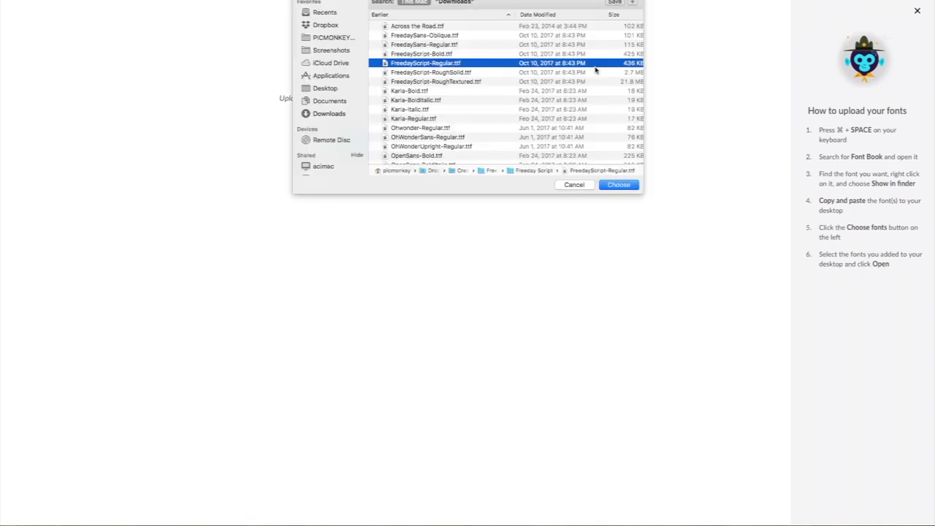
pyautogui.click(436, 139)
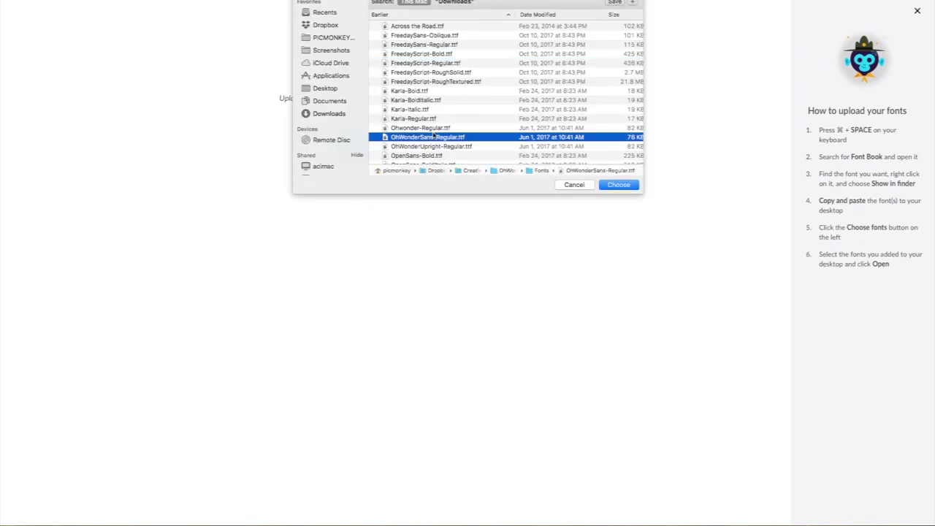
pyautogui.keyDown('shift'); pyautogui.click(428, 98); pyautogui.keyUp('shift')
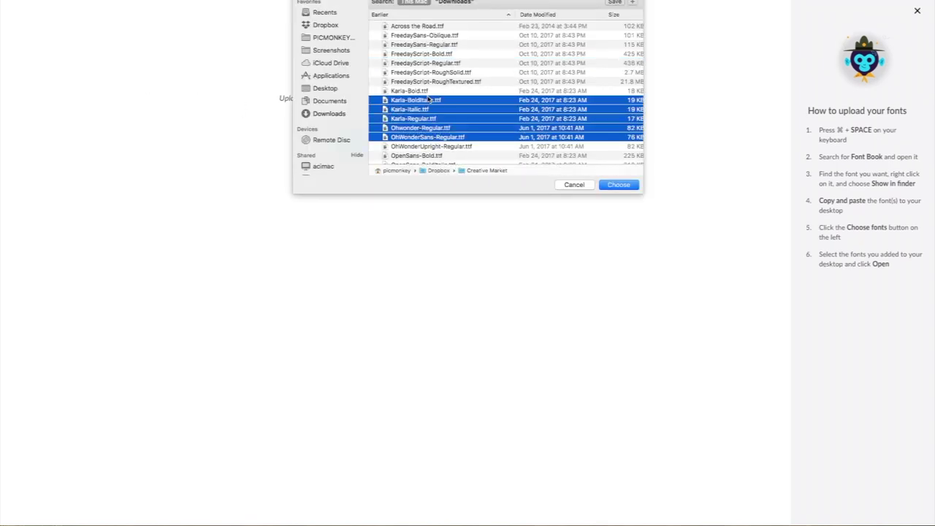
pyautogui.click(628, 184)
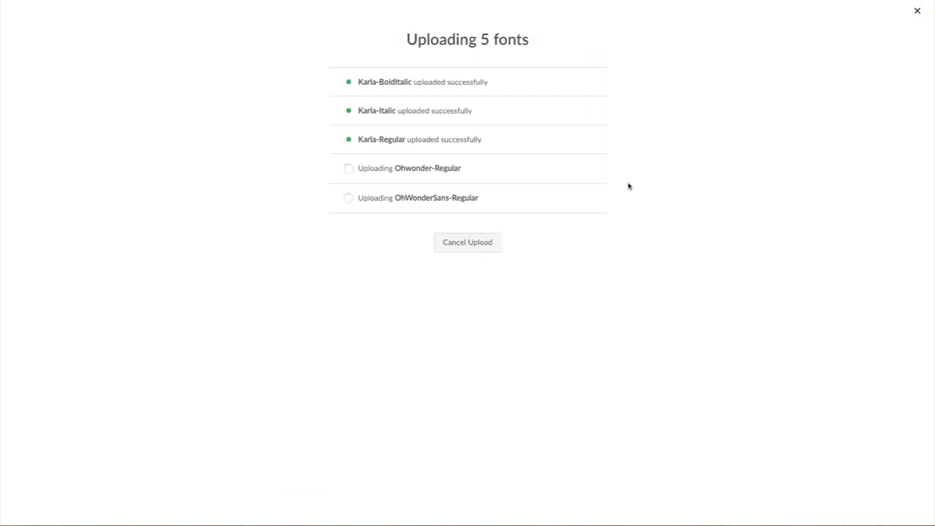
pyautogui.click(471, 240)
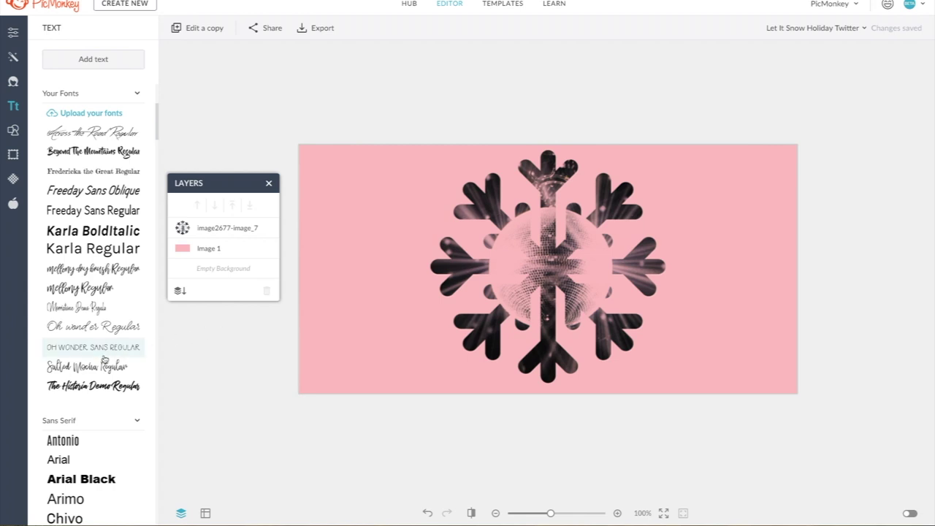
pyautogui.scroll(-3, 104, 358)
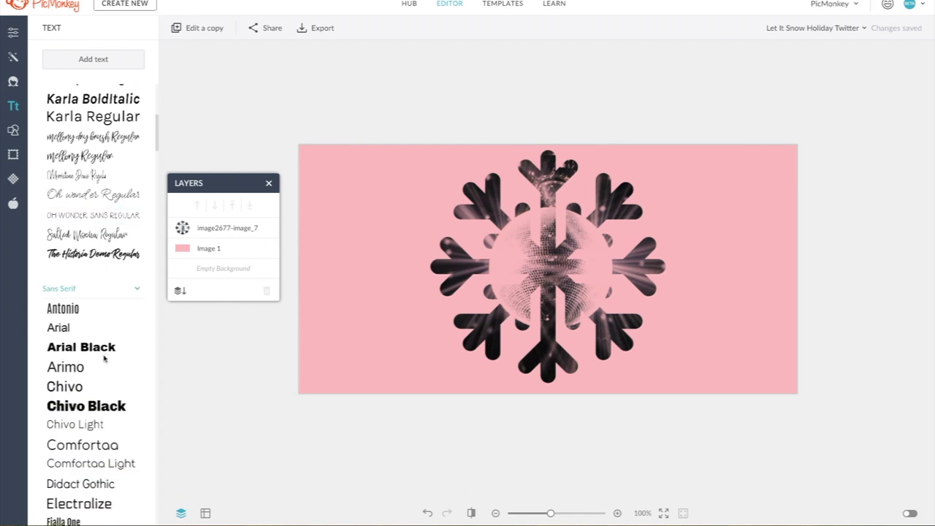
pyautogui.scroll(-4, 104, 358)
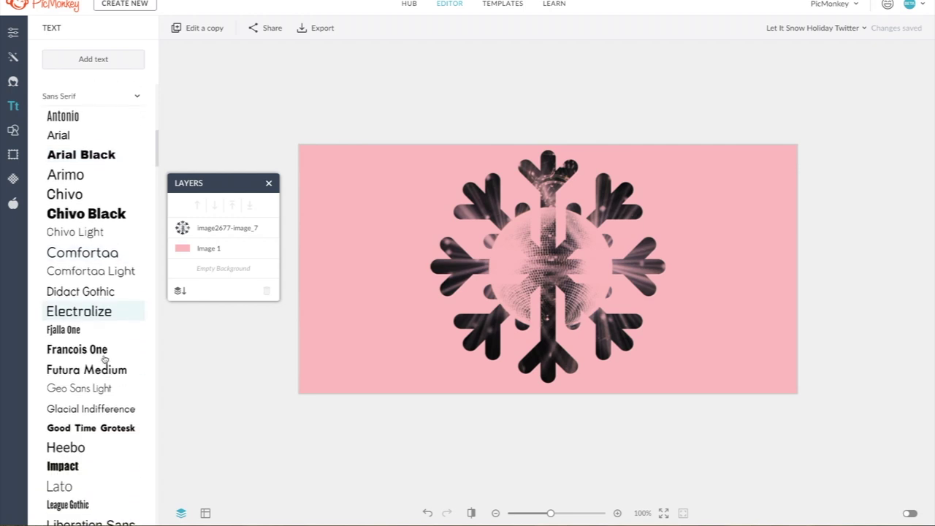
pyautogui.scroll(-15, 105, 358)
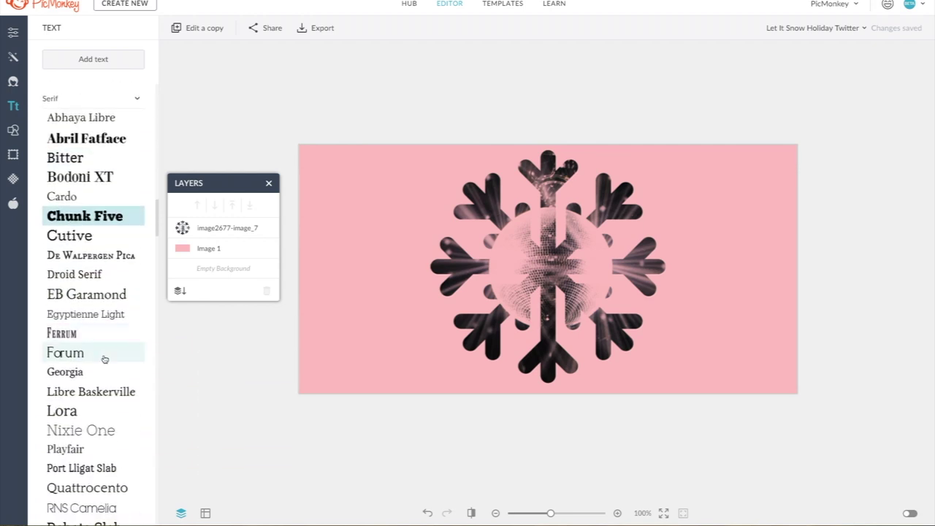
pyautogui.scroll(-10, 104, 359)
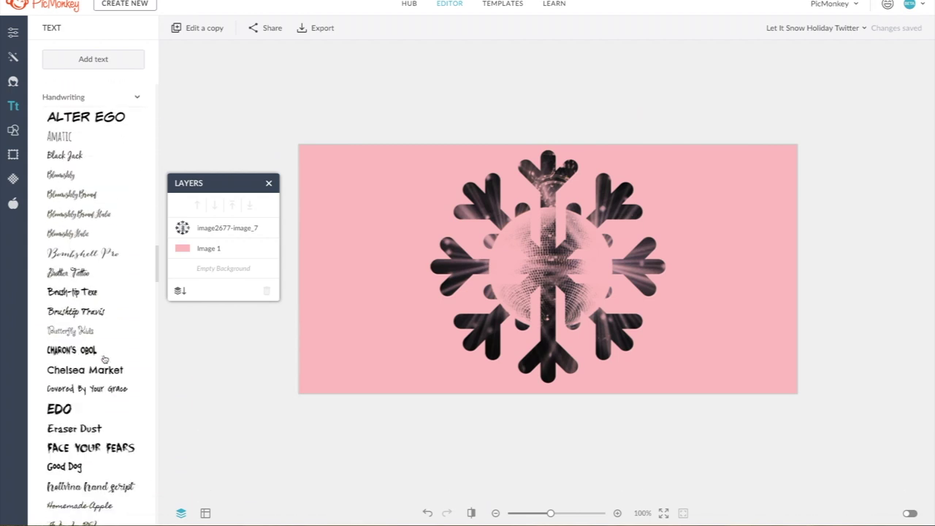
pyautogui.scroll(-10, 104, 359)
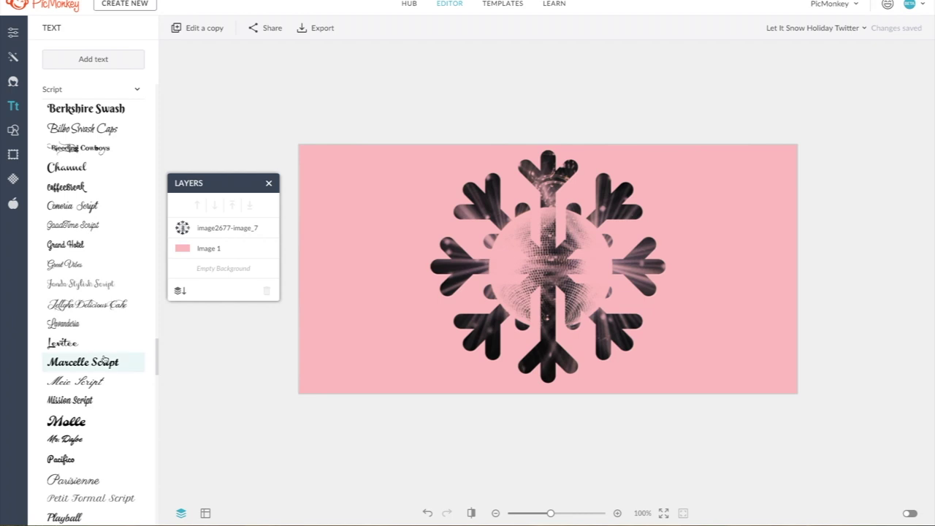
pyautogui.scroll(-10, 105, 361)
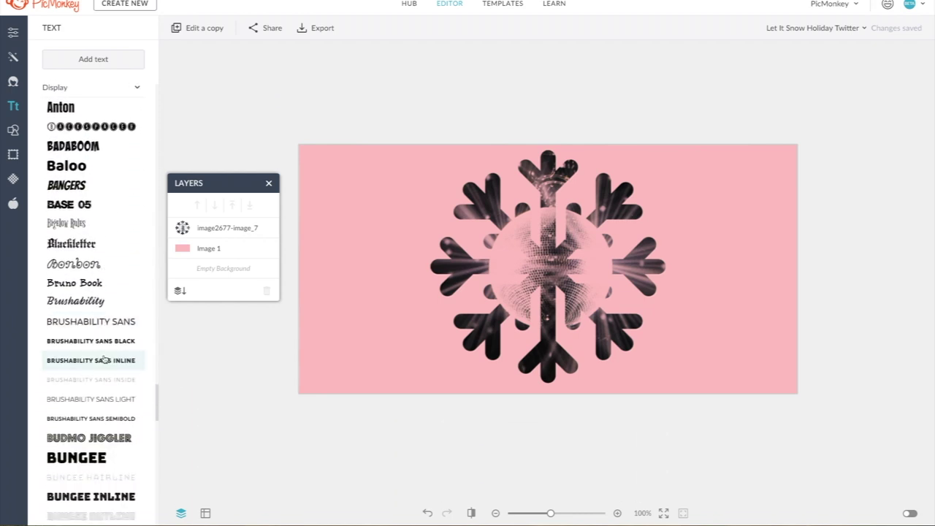
pyautogui.scroll(-10, 105, 359)
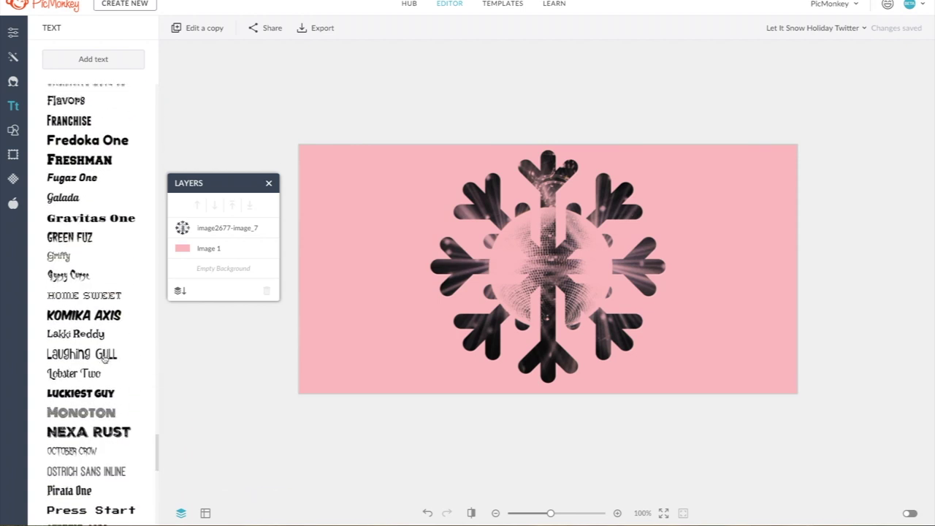
pyautogui.scroll(-6, 104, 359)
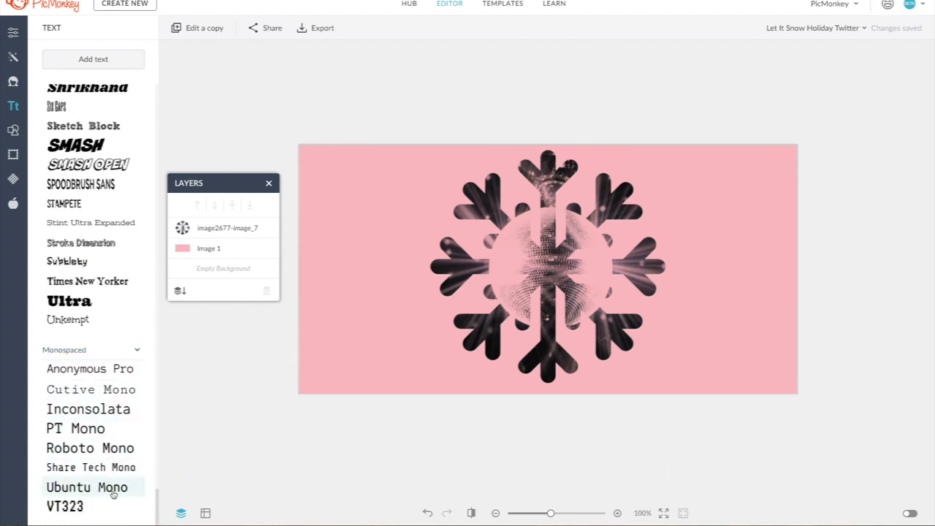
pyautogui.scroll(10, 114, 453)
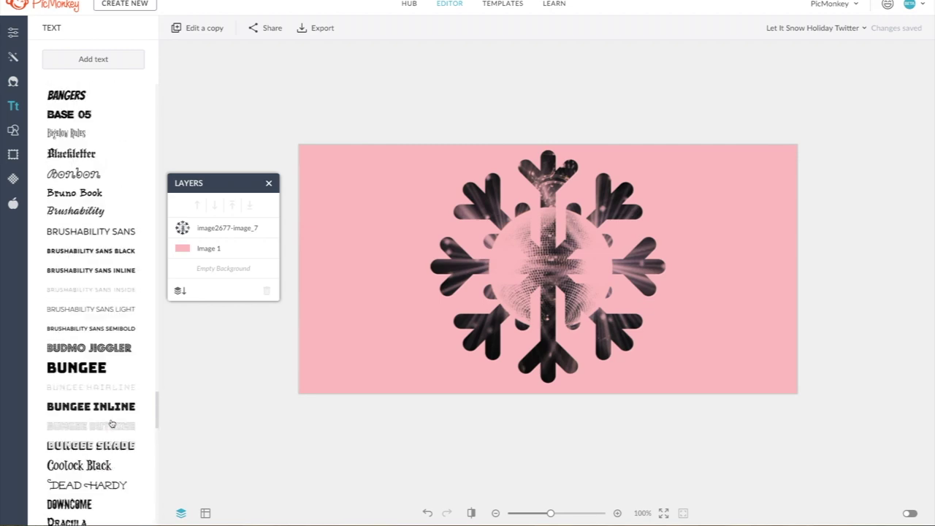
pyautogui.scroll(-15, 111, 428)
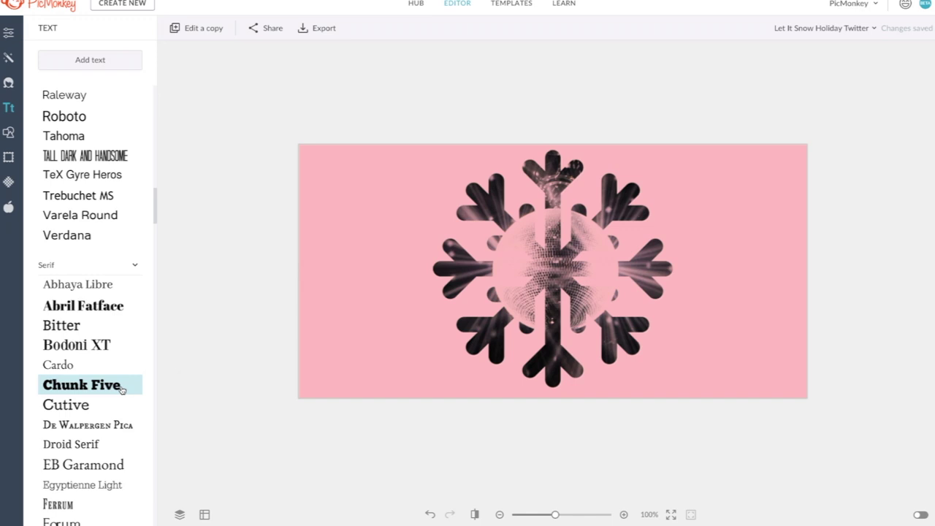
# Step: Add a white Chunk Five text box reading 'LET IT SNOW LET IT SNOW'
pyautogui.click(101, 69)
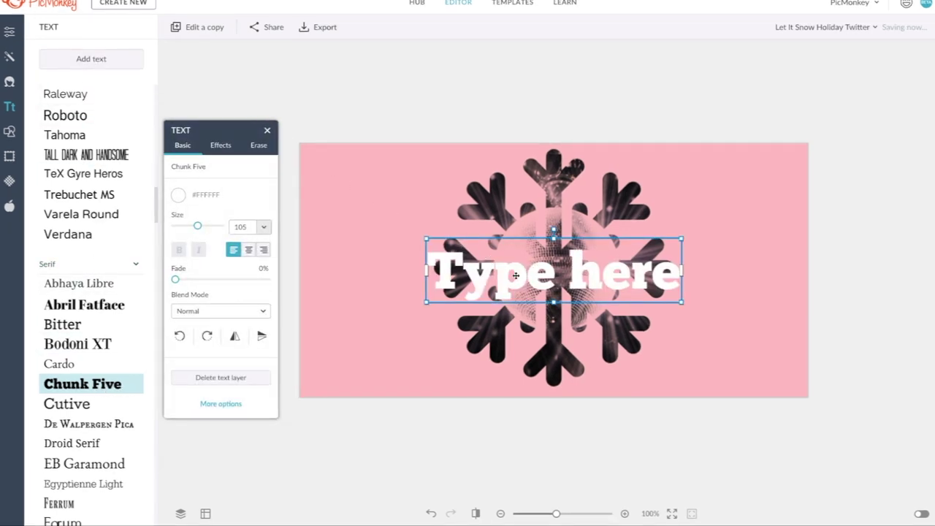
pyautogui.click(515, 274)
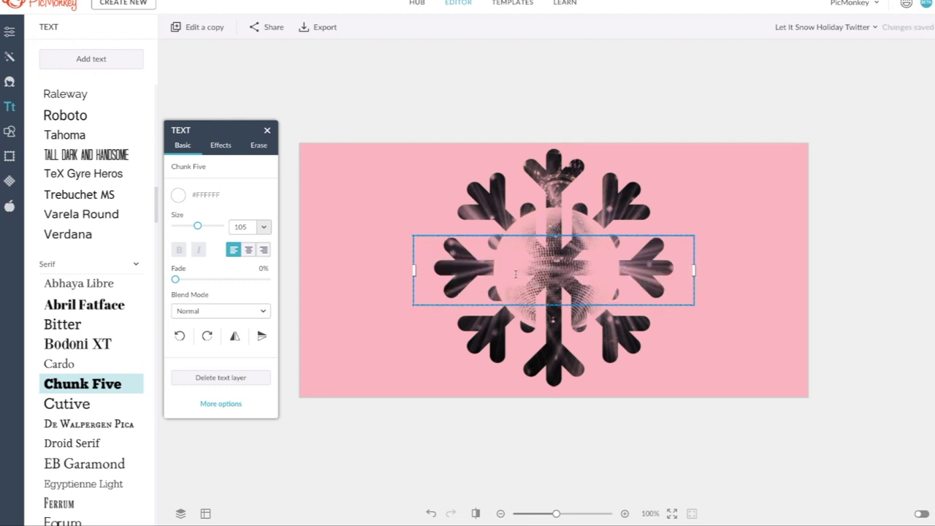
pyautogui.write('LET IT SNOW LET IT SNOW')
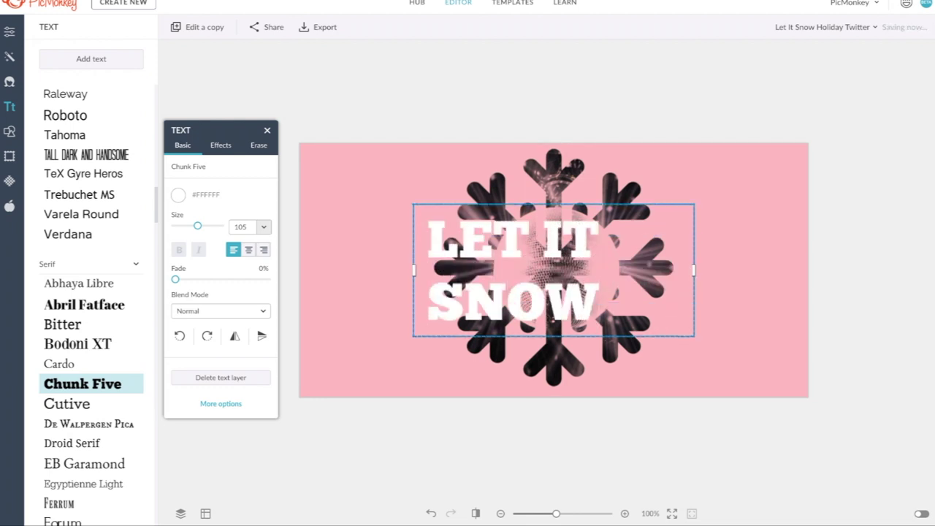
pyautogui.click(723, 308)
# Step: Drag the LET IT SNOW text to the canvas's left edge and review the Effects and Erase tabs
pyautogui.moveTo(536, 312); pyautogui.dragTo(420, 315)
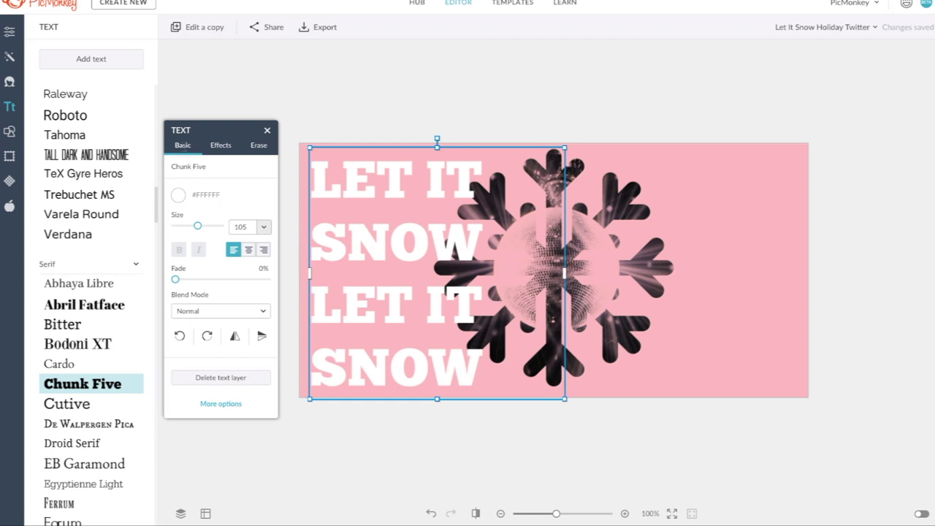
pyautogui.click(221, 145)
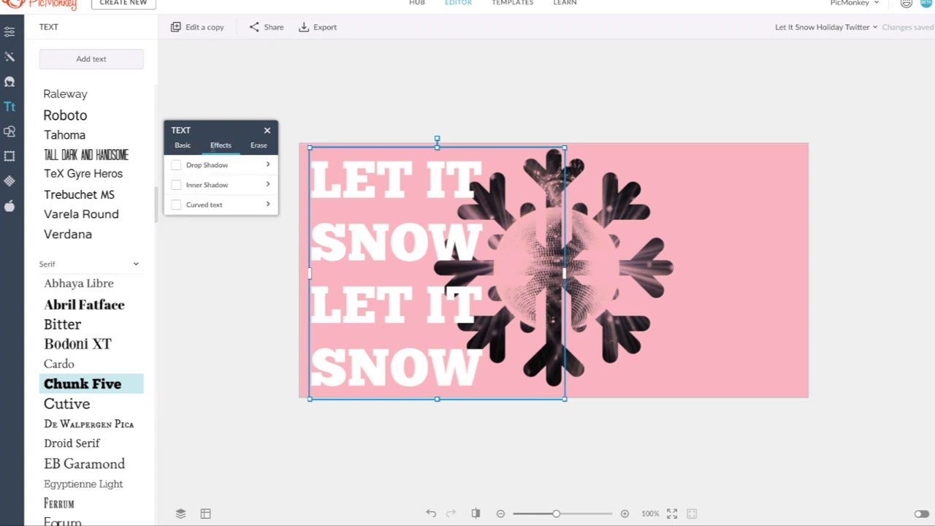
pyautogui.click(259, 145)
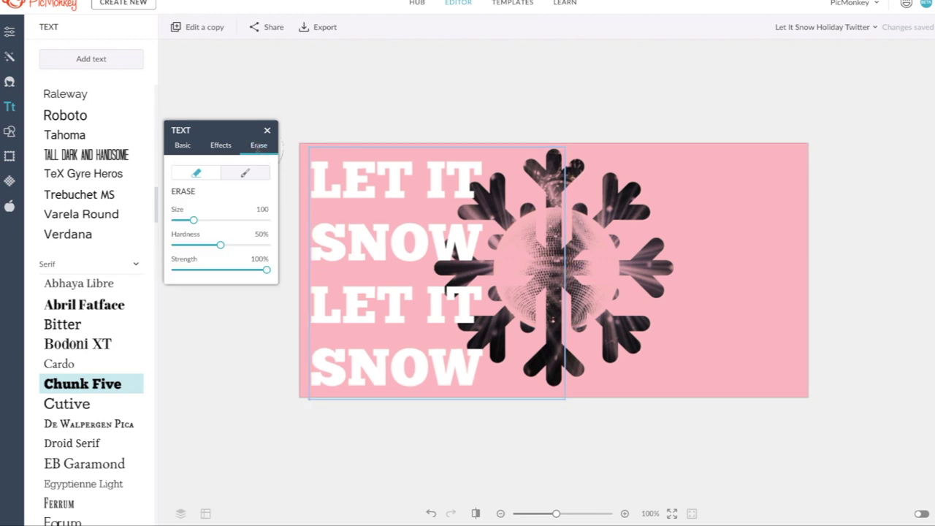
pyautogui.click(183, 146)
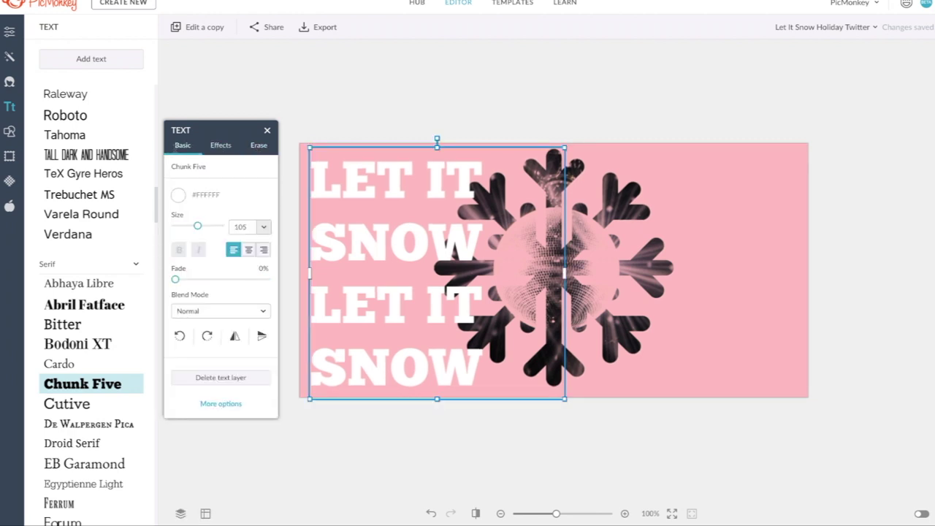
# Step: Try an eyedropper colour sampled from the snowflake, then restore the text to white
pyautogui.click(178, 195)
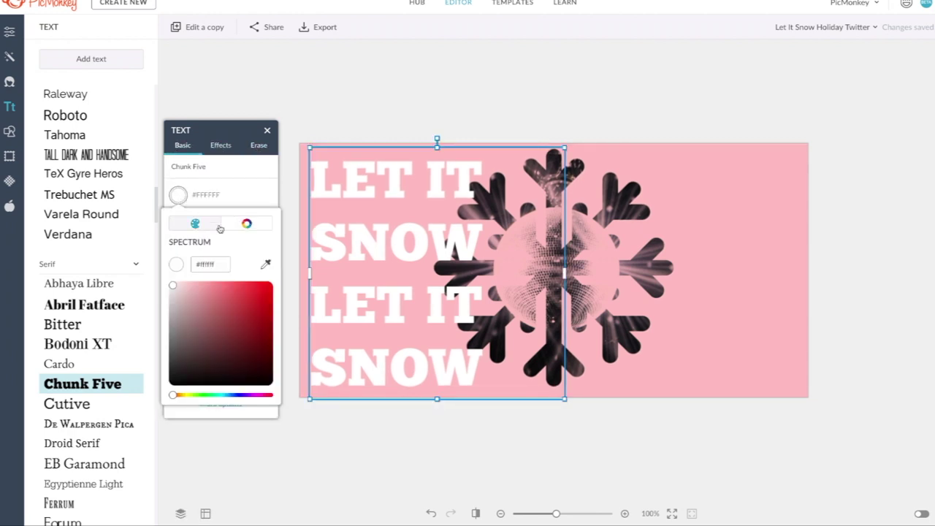
pyautogui.click(266, 264)
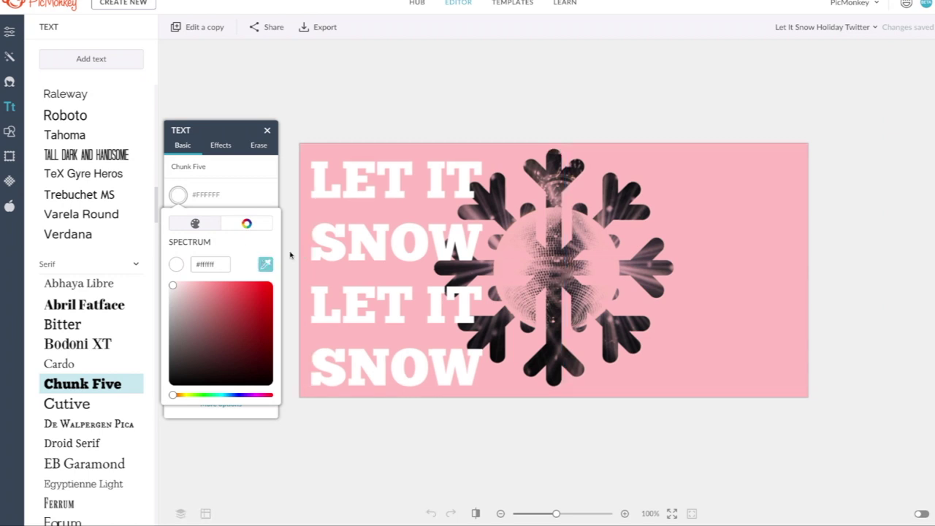
pyautogui.click(543, 173)
pyautogui.click(169, 283)
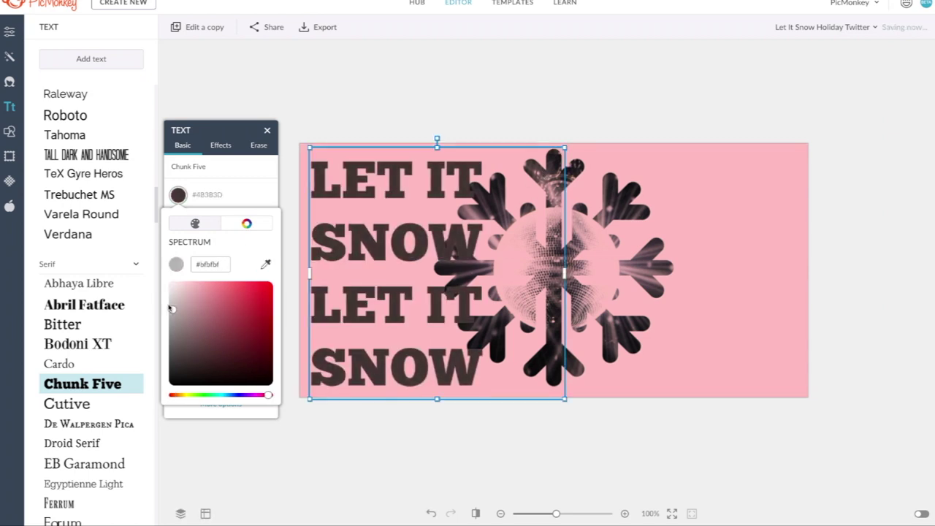
pyautogui.click(178, 195)
# Step: Test text size and alignments, keep left alignment, and fade the text to about 64%
pyautogui.moveTo(198, 227)
pyautogui.mouseDown()
pyautogui.moveTo(209, 226)
pyautogui.moveTo(198, 228)
pyautogui.mouseUp()
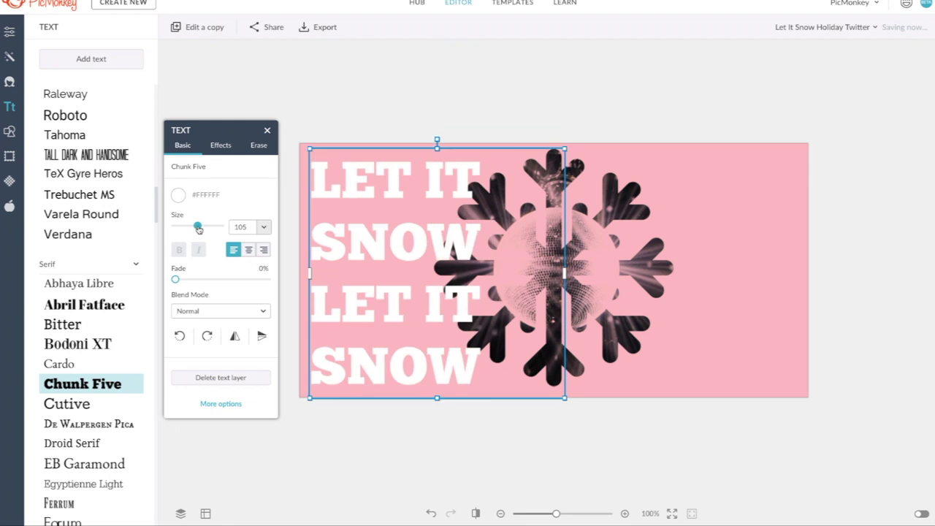
pyautogui.click(249, 250)
pyautogui.click(264, 250)
pyautogui.click(233, 250)
pyautogui.moveTo(175, 280)
pyautogui.mouseDown()
pyautogui.moveTo(234, 280)
pyautogui.moveTo(174, 280)
pyautogui.mouseUp()
# Step: Check the blend modes, then toggle Drop Shadow and Inner Shadow on the EFFECTS text
pyautogui.click(183, 310)
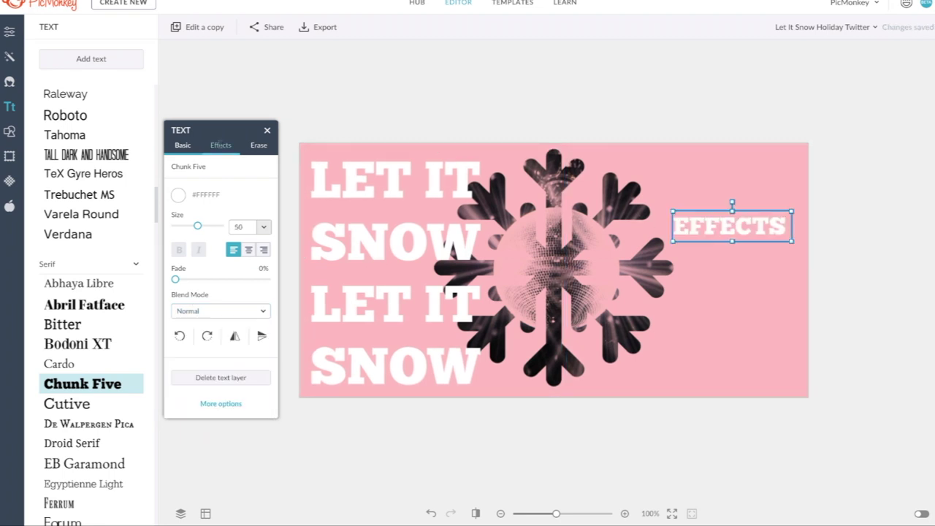
pyautogui.click(221, 145)
pyautogui.click(178, 169)
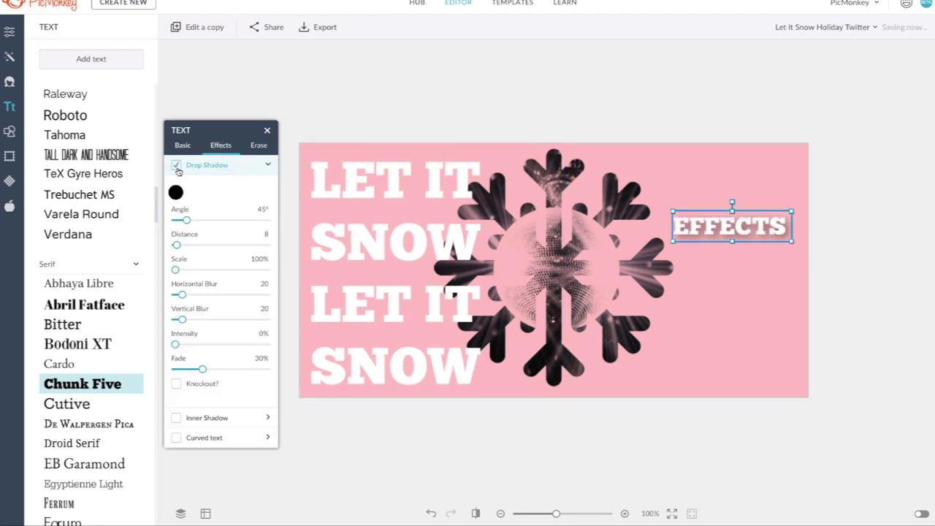
pyautogui.click(179, 168)
pyautogui.click(177, 185)
pyautogui.click(177, 185)
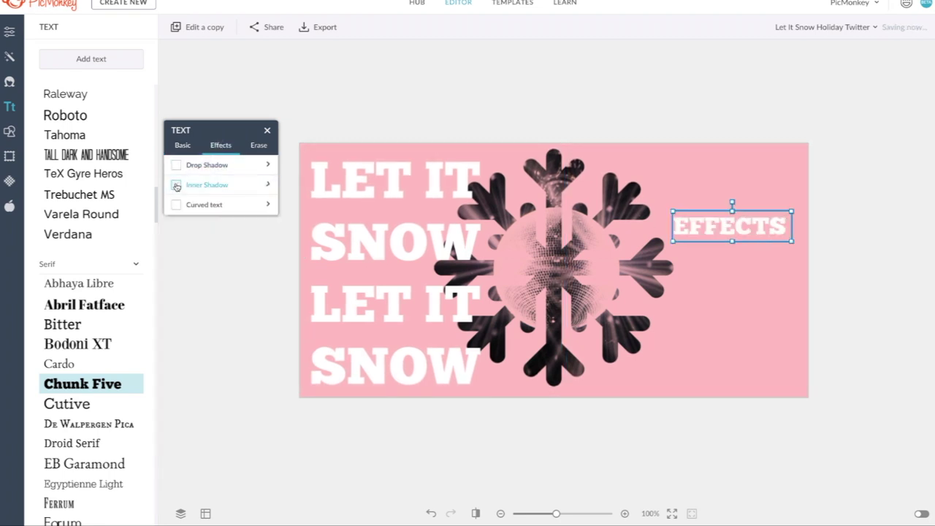
# Step: Curve the EFFECTS text, drag the curvature toward 0%, and view the Erase settings
pyautogui.click(177, 205)
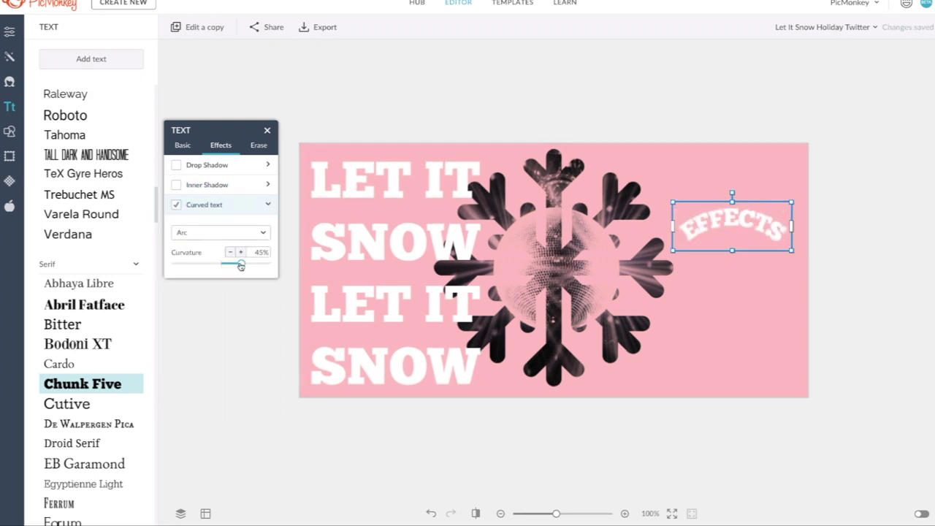
pyautogui.moveTo(242, 264)
pyautogui.mouseDown()
pyautogui.moveTo(198, 264)
pyautogui.moveTo(233, 264)
pyautogui.moveTo(222, 264)
pyautogui.mouseUp()
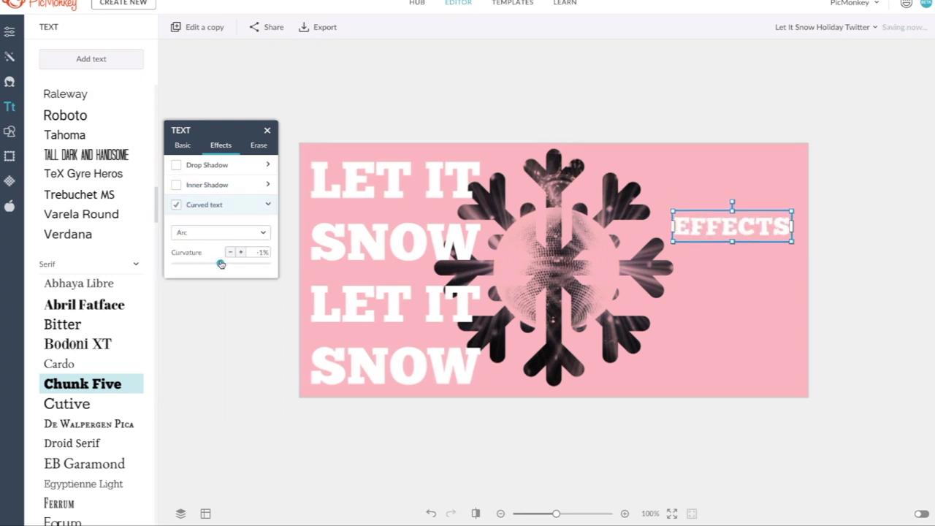
pyautogui.click(259, 145)
# Step: With a size-43 eraser, erase the W of SNOW over the snowflake arm, then switch to restore
pyautogui.moveTo(192, 220); pyautogui.dragTo(182, 220)
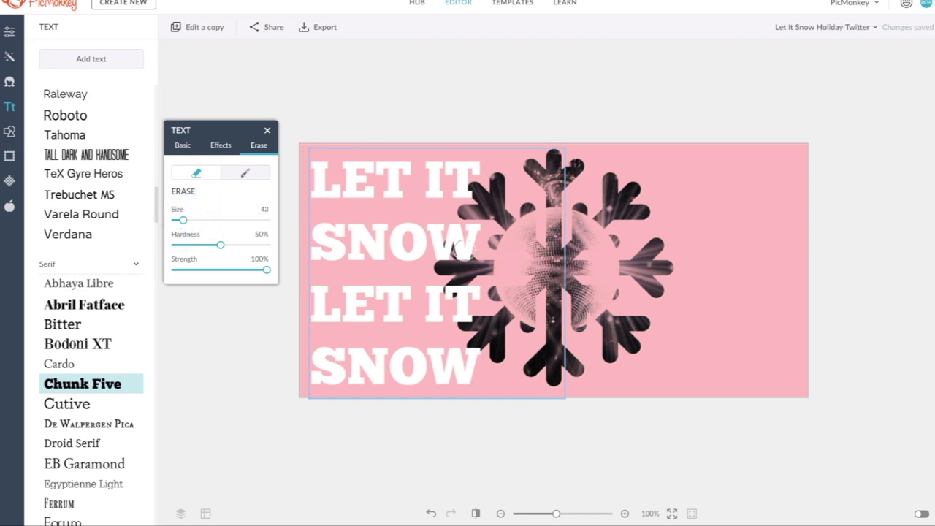
pyautogui.moveTo(466, 257)
pyautogui.mouseDown()
pyautogui.moveTo(449, 248)
pyautogui.moveTo(440, 268)
pyautogui.mouseUp()
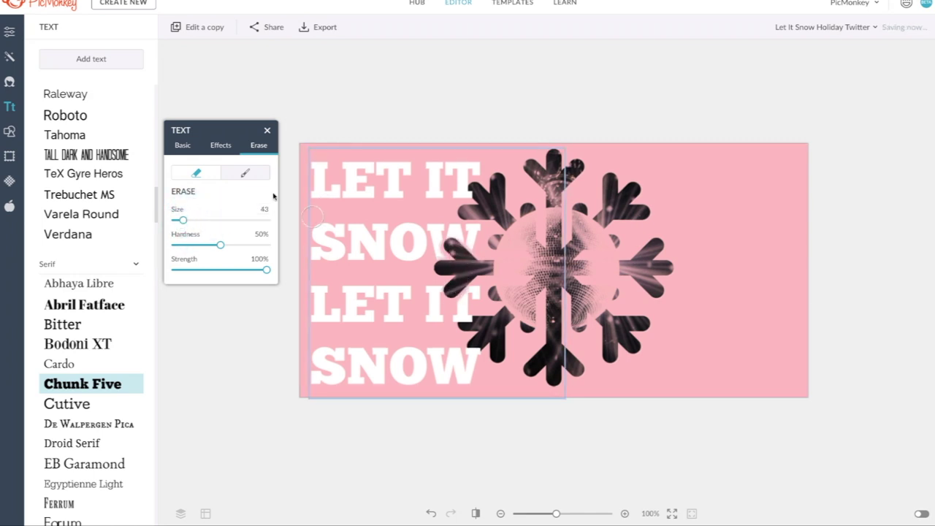
pyautogui.click(244, 173)
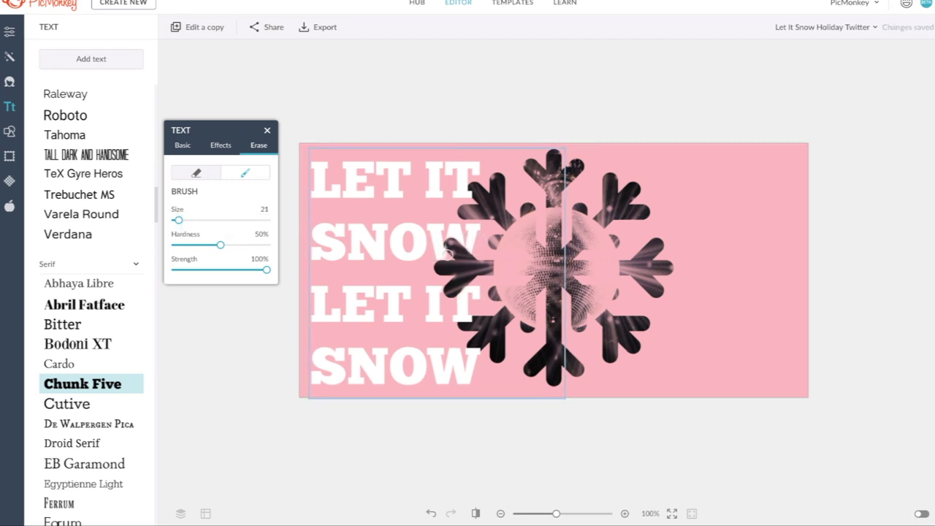
pyautogui.click(376, 292)
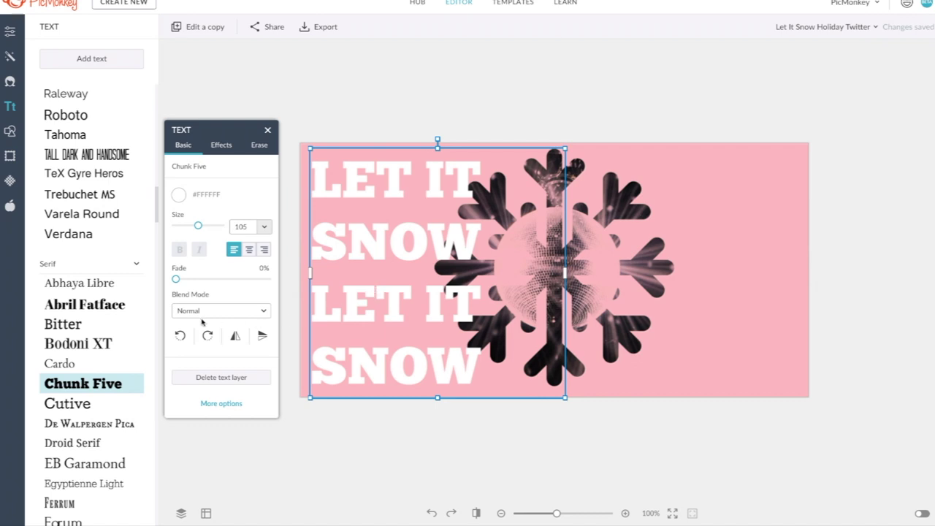
# Step: Try Abril Fatface on LET IT SNOW, revert to Chunk Five, and deselect the text
pyautogui.click(108, 311)
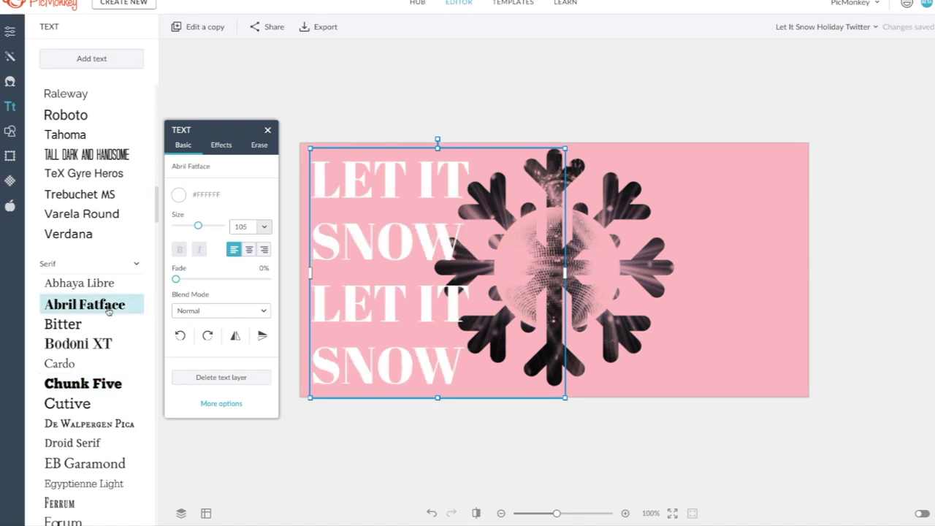
pyautogui.click(104, 385)
pyautogui.click(248, 447)
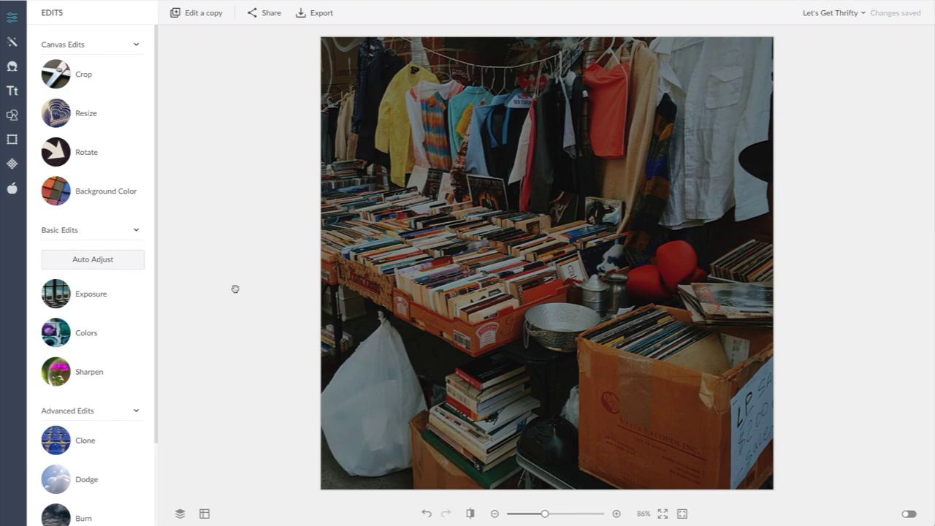
# Step: Add a Montserrat text box, duplicate it, and move one copy to the top of the photo
pyautogui.click(12, 91)
pyautogui.scroll(-6, 83, 238)
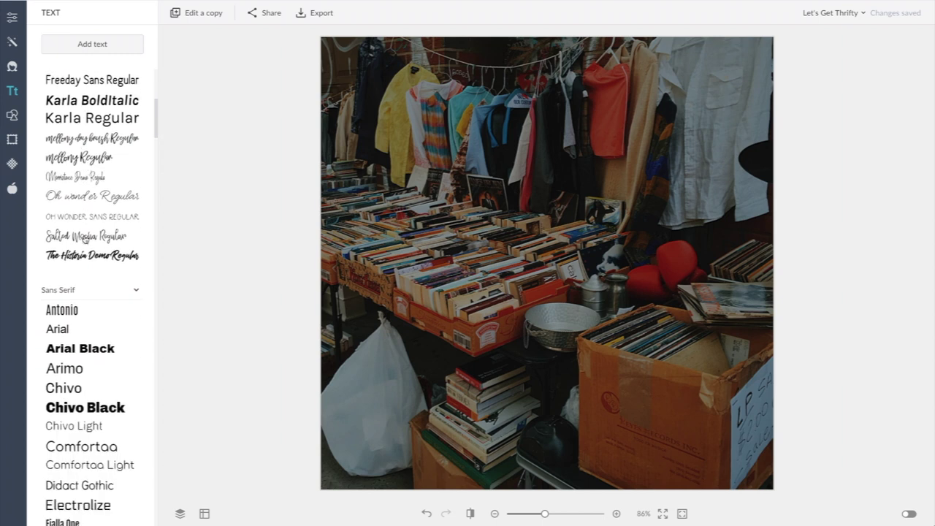
pyautogui.scroll(-5, 84, 239)
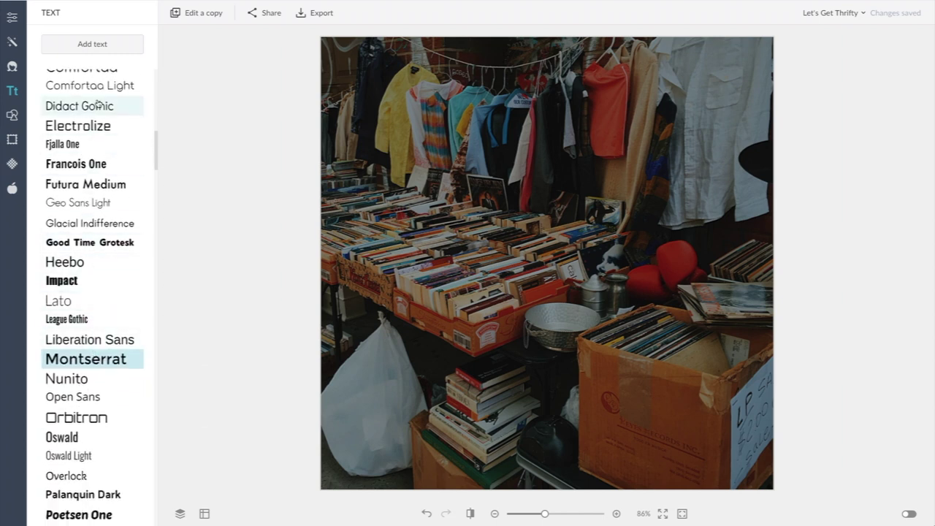
pyautogui.click(103, 47)
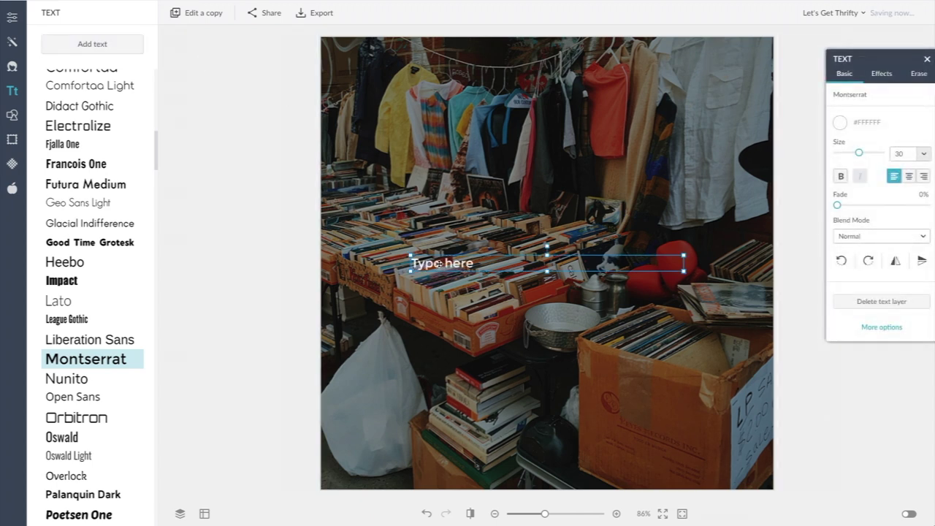
pyautogui.rightClick(438, 263)
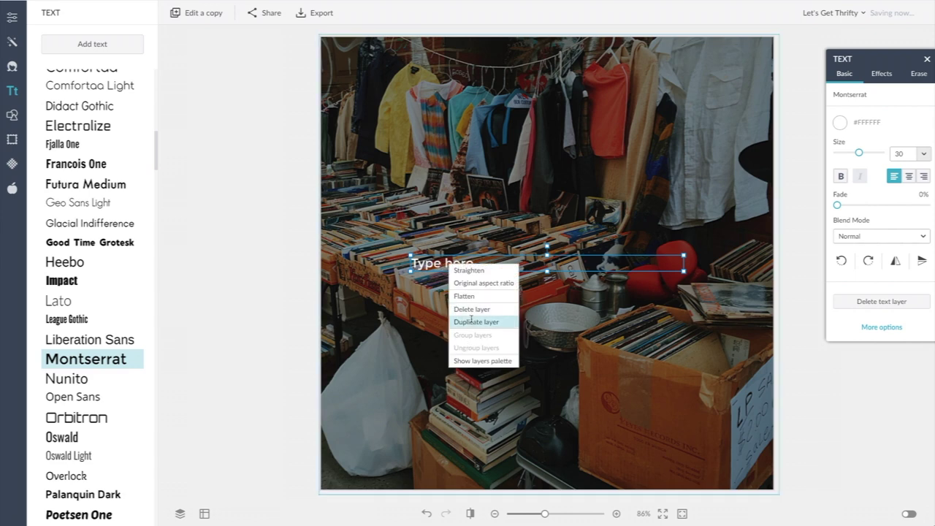
pyautogui.click(472, 321)
pyautogui.moveTo(443, 267); pyautogui.dragTo(363, 62)
# Step: Type NATIONAL in the top box and SHOP DAY in the bottom box, placed bottom-right
pyautogui.doubleClick(363, 60)
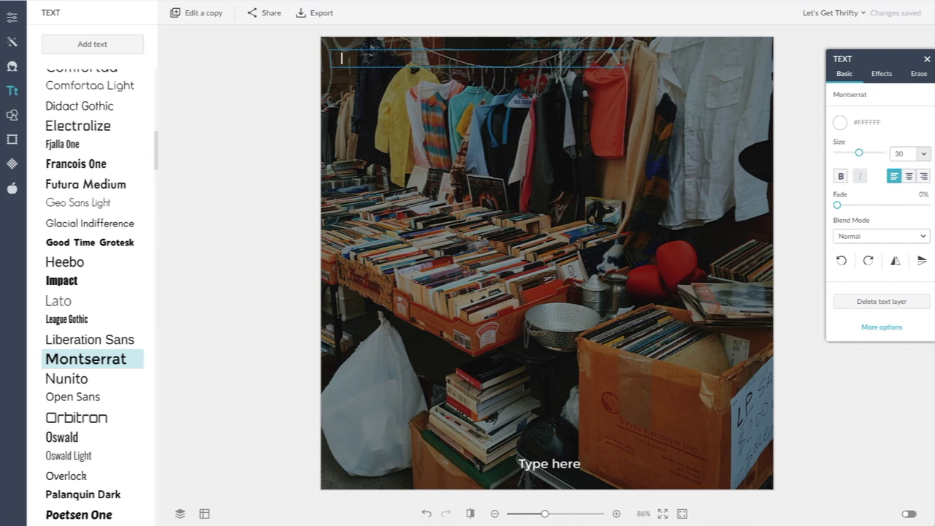
pyautogui.write('NATIONAL')
pyautogui.click(549, 463)
pyautogui.click(549, 463)
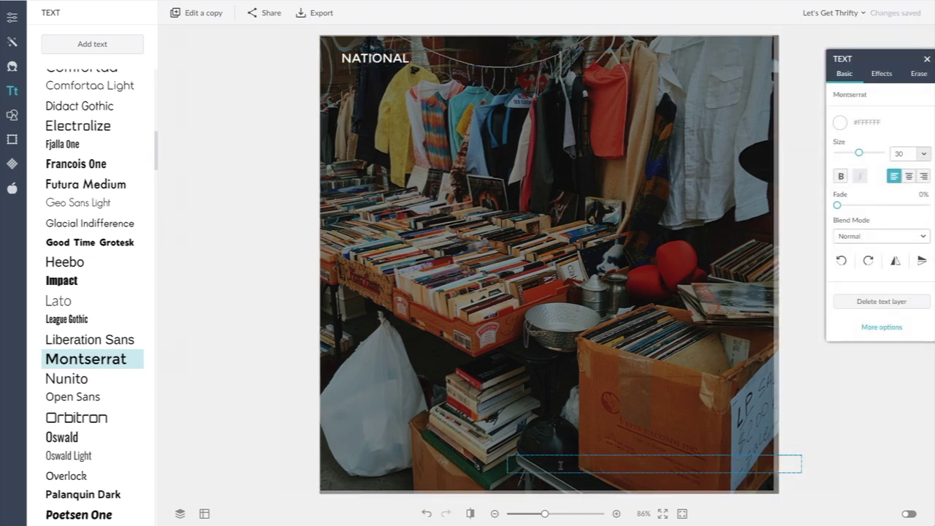
pyautogui.write('SHOP DAY')
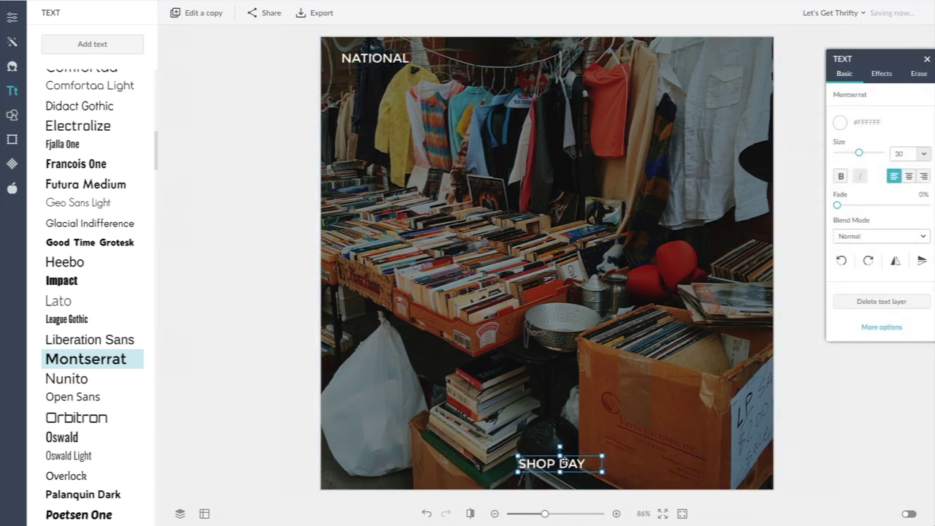
pyautogui.moveTo(565, 463); pyautogui.dragTo(729, 463)
# Step: Nudge NATIONAL, then add an Anton text box with the letter 't' near the lower middle
pyautogui.moveTo(375, 58); pyautogui.dragTo(385, 60)
pyautogui.click(211, 192)
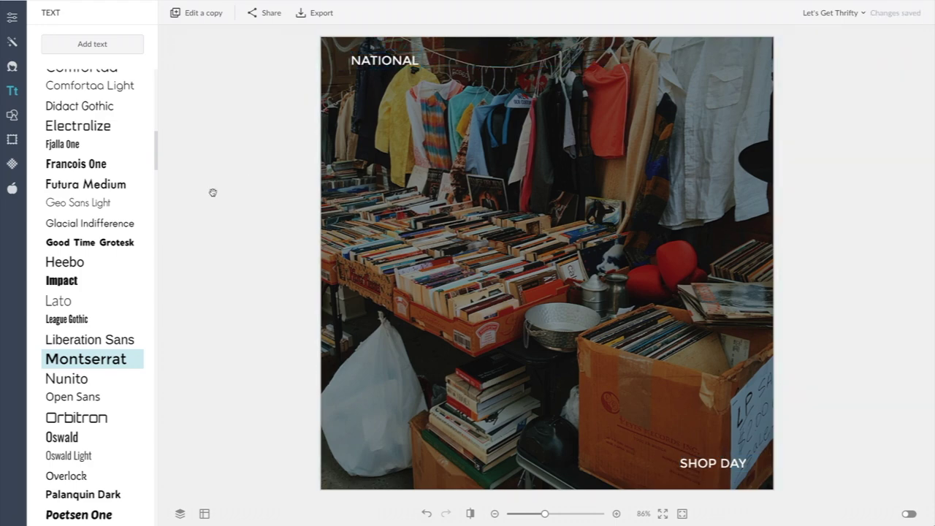
pyautogui.scroll(-15, 104, 226)
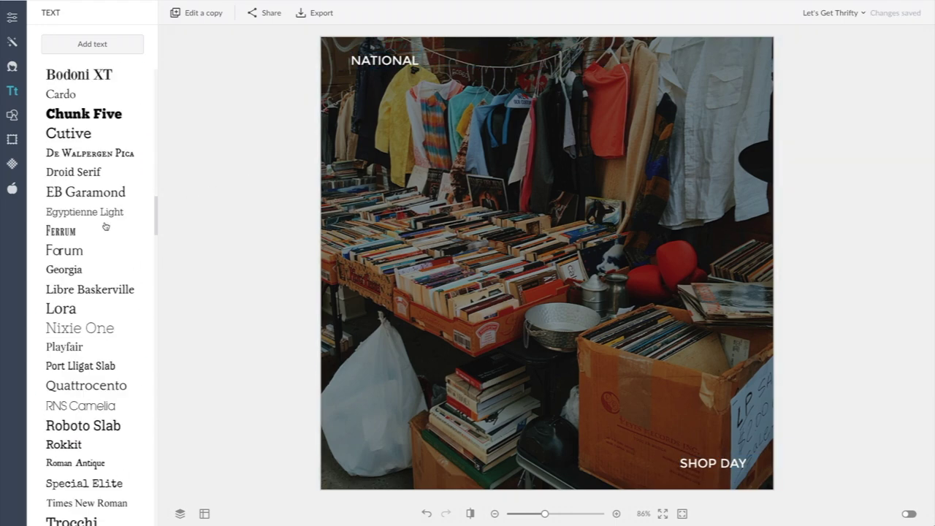
pyautogui.scroll(-12, 105, 226)
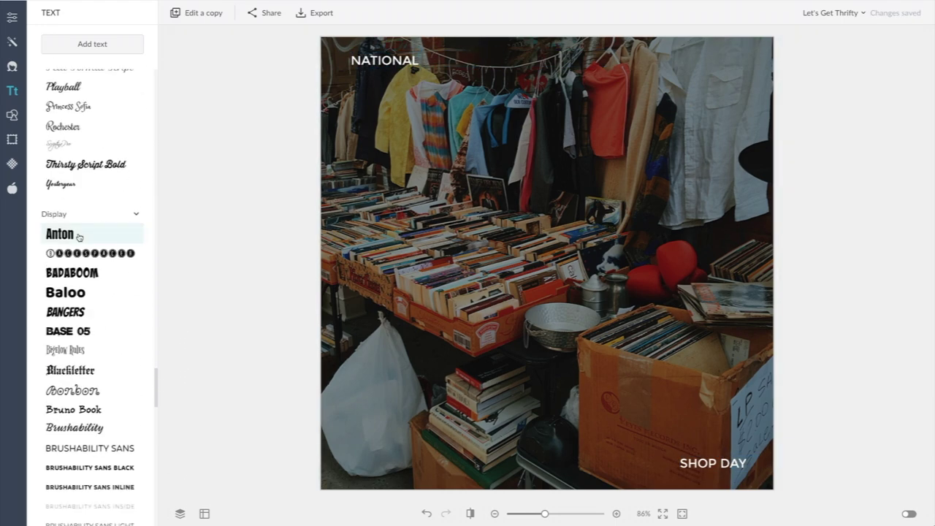
pyautogui.click(104, 42)
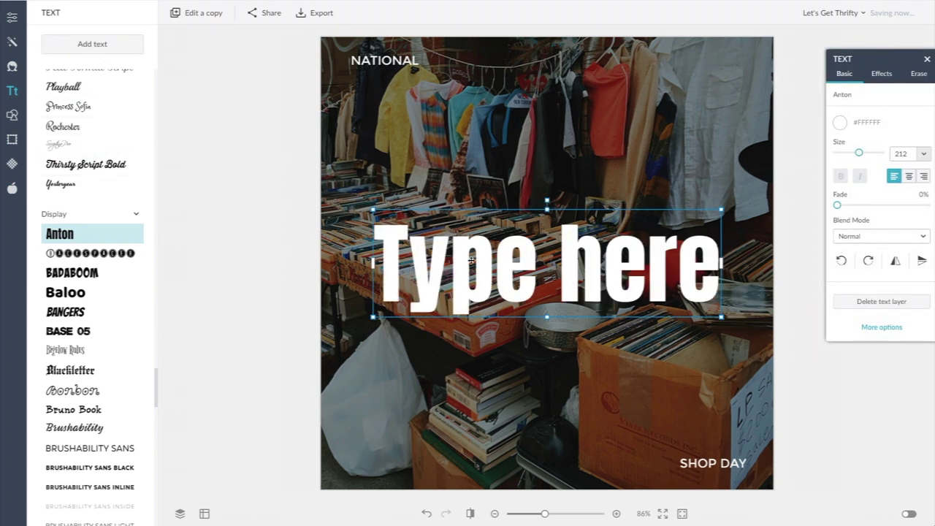
pyautogui.write('t')
pyautogui.moveTo(391, 263); pyautogui.dragTo(499, 333)
# Step: Duplicate the letter repeatedly, moving each copy up-right and retyping it as h, r and i
pyautogui.rightClick(452, 351)
pyautogui.click(483, 398)
pyautogui.write('h')
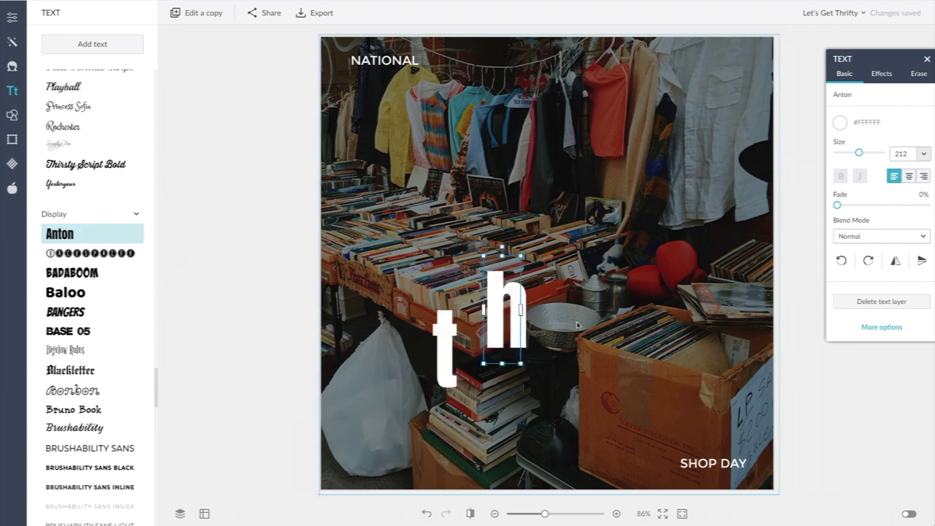
pyautogui.hotkey('ctrl', 'c')
pyautogui.hotkey('ctrl', 'v')
pyautogui.moveTo(511, 314); pyautogui.dragTo(561, 280)
pyautogui.write('r')
pyautogui.hotkey('ctrl', 'c')
pyautogui.hotkey('ctrl', 'v')
pyautogui.moveTo(601, 241); pyautogui.dragTo(604, 248)
pyautogui.write('i')
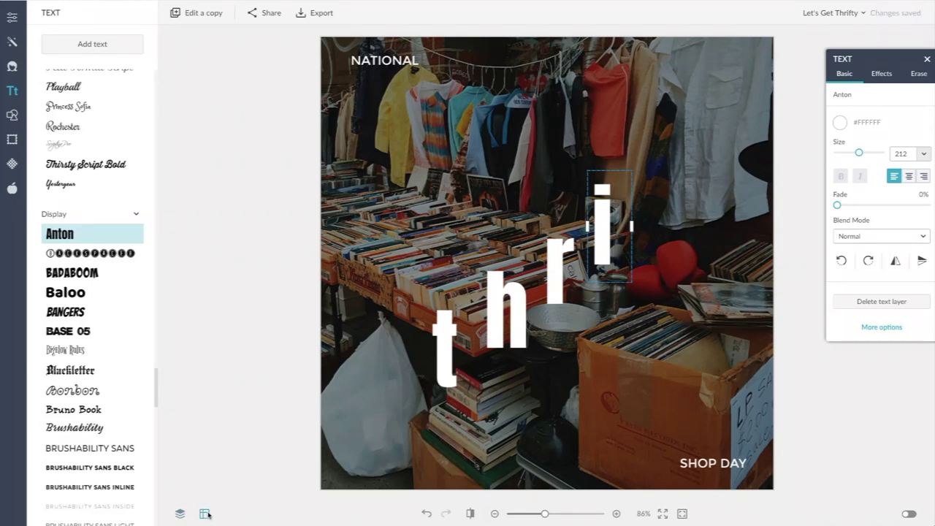
# Step: Turn on the canvas grid with an 8x8 division
pyautogui.click(205, 513)
pyautogui.click(274, 162)
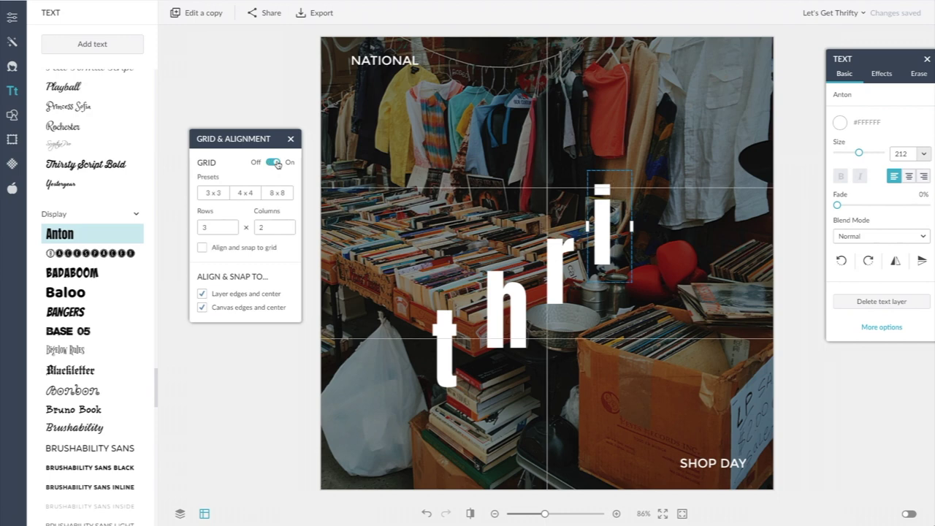
pyautogui.click(272, 193)
# Step: Separate the stacked letters and space h, r, i, f, t evenly along the diagonal spelling 'thrift'
pyautogui.click(614, 241)
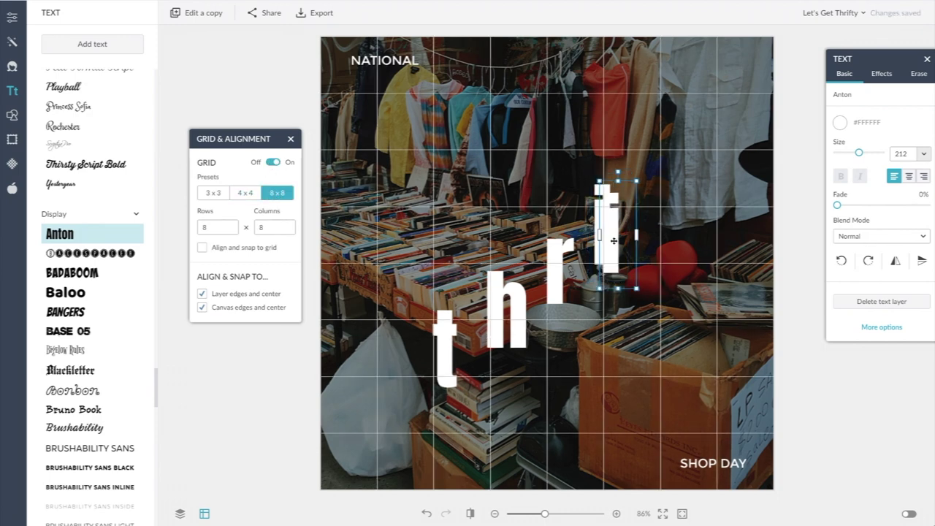
pyautogui.moveTo(613, 241); pyautogui.dragTo(682, 150)
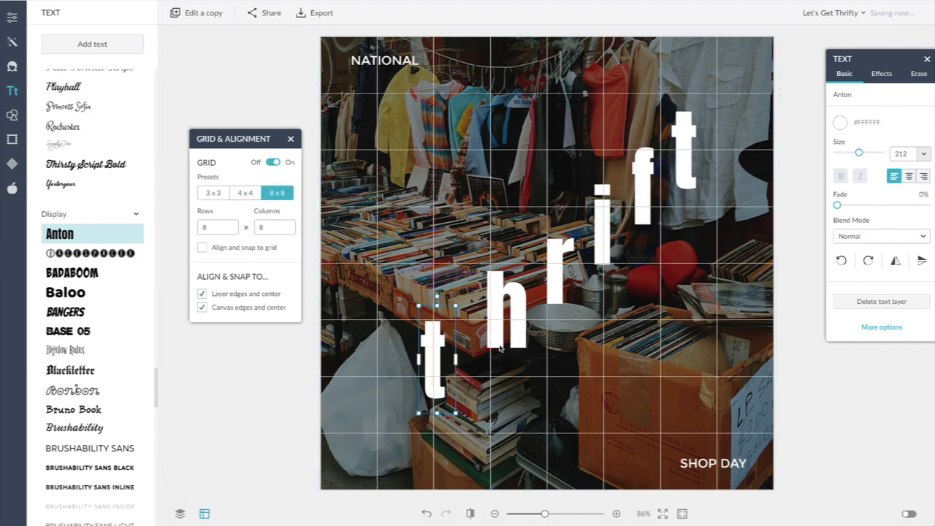
pyautogui.moveTo(499, 343); pyautogui.dragTo(482, 353)
pyautogui.moveTo(562, 278); pyautogui.dragTo(547, 288)
pyautogui.moveTo(602, 234); pyautogui.dragTo(599, 252)
pyautogui.moveTo(645, 187); pyautogui.dragTo(645, 205)
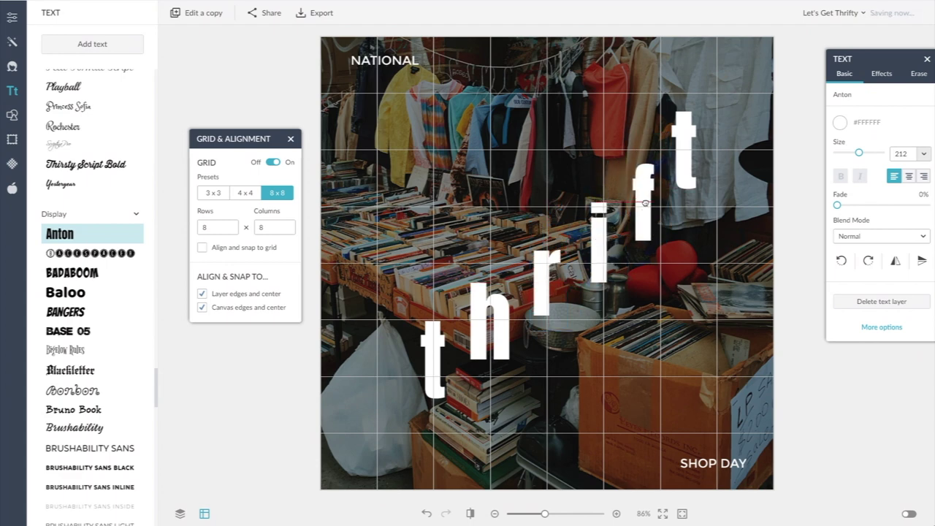
pyautogui.moveTo(685, 146); pyautogui.dragTo(692, 160)
# Step: Turn the canvas grid off and show the layers list
pyautogui.click(273, 161)
pyautogui.click(234, 380)
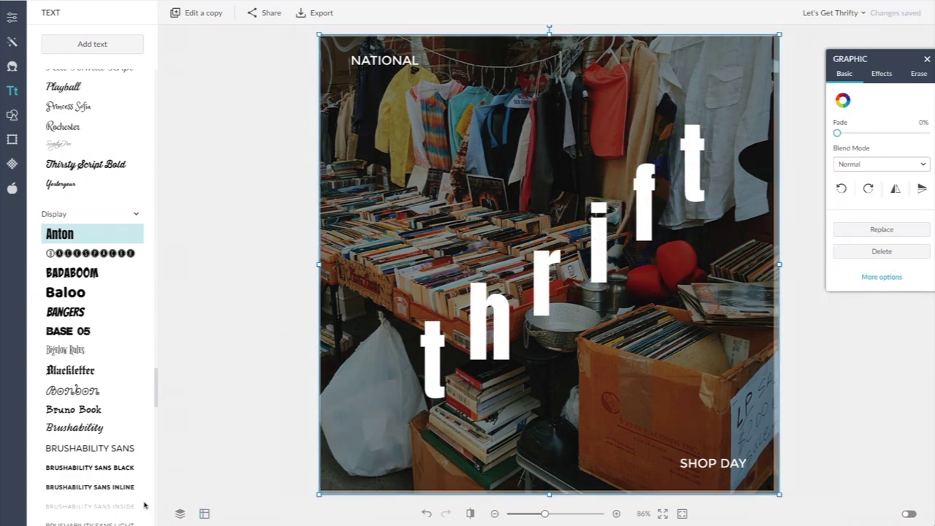
pyautogui.click(180, 514)
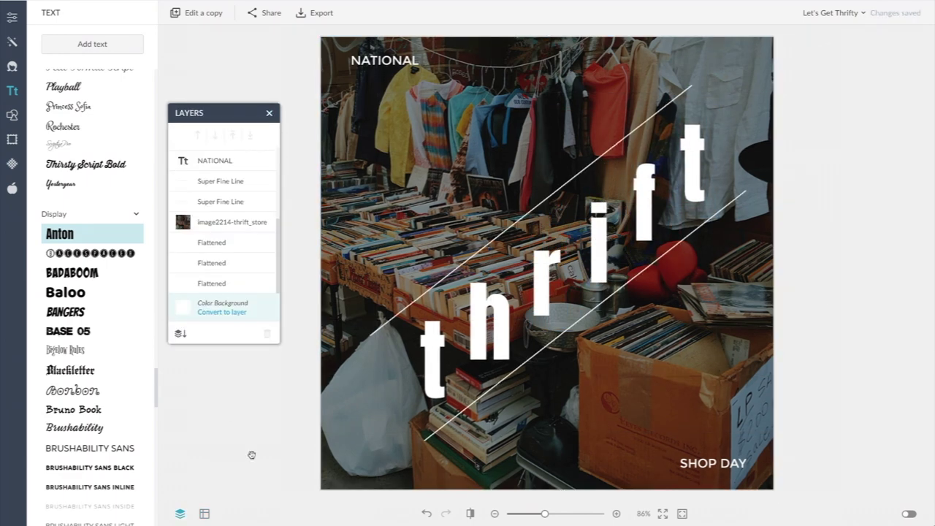